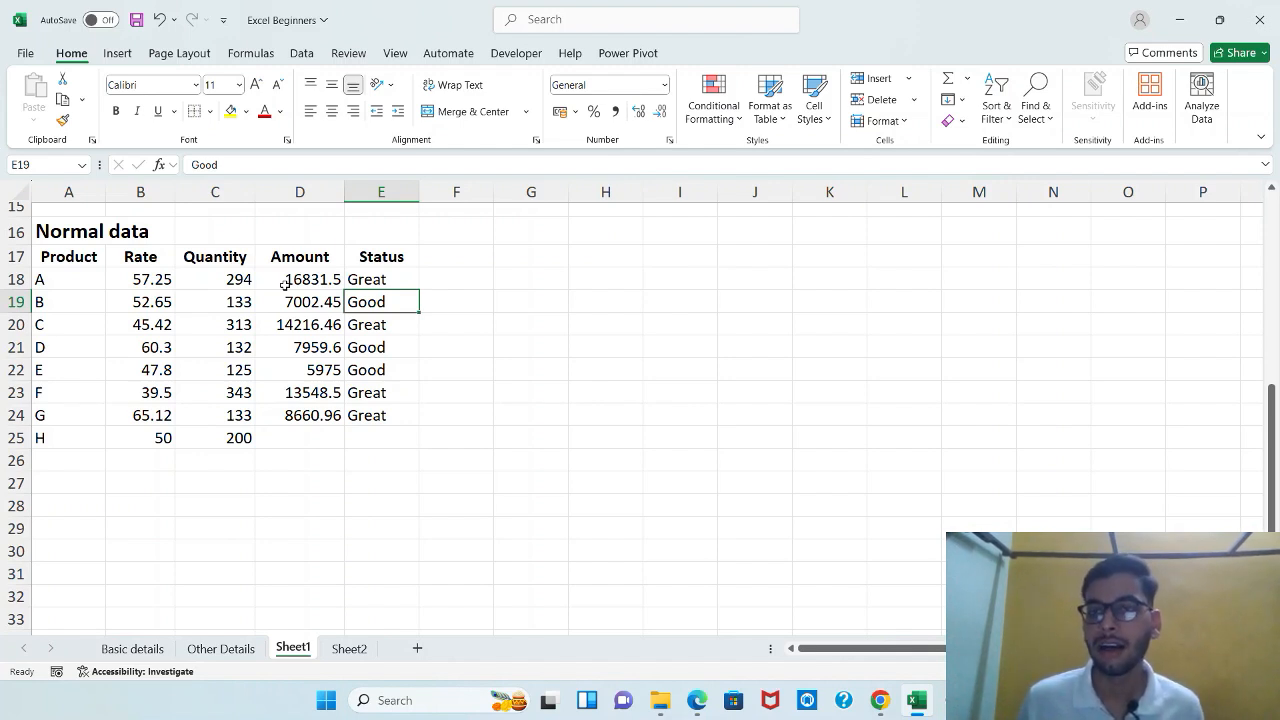
scroll(285, 285, up, 5)
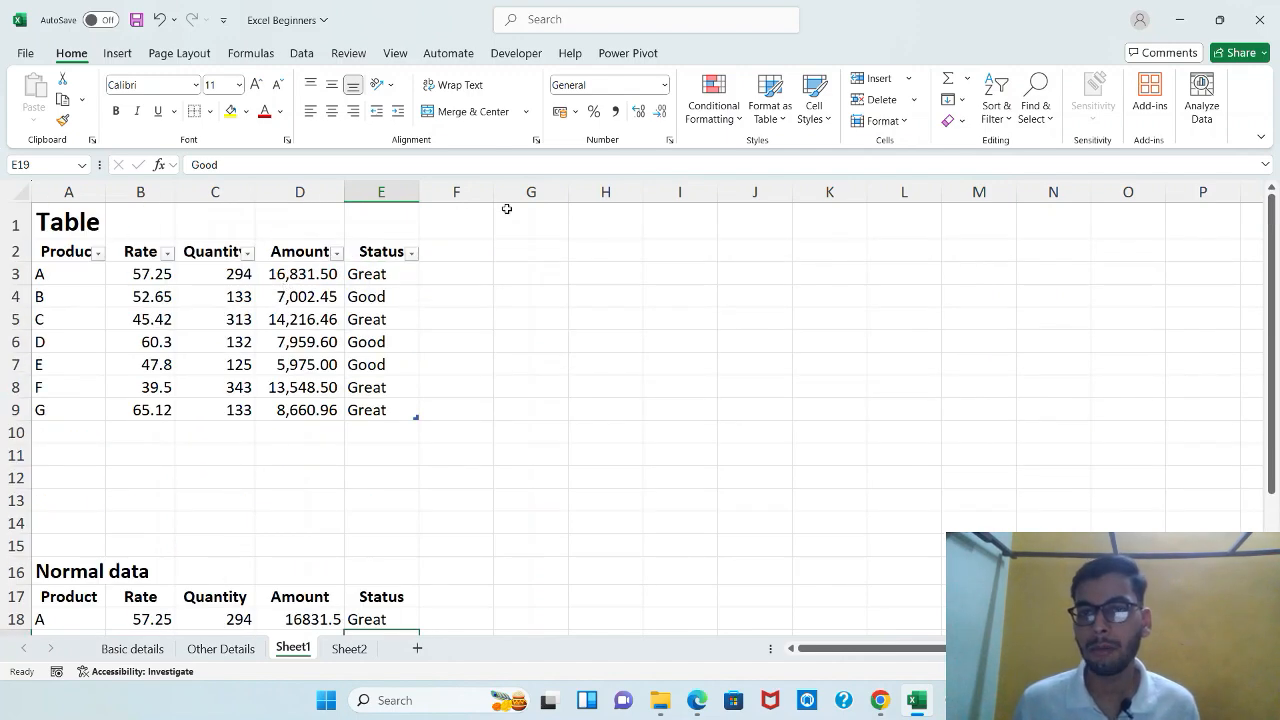
click(638, 258)
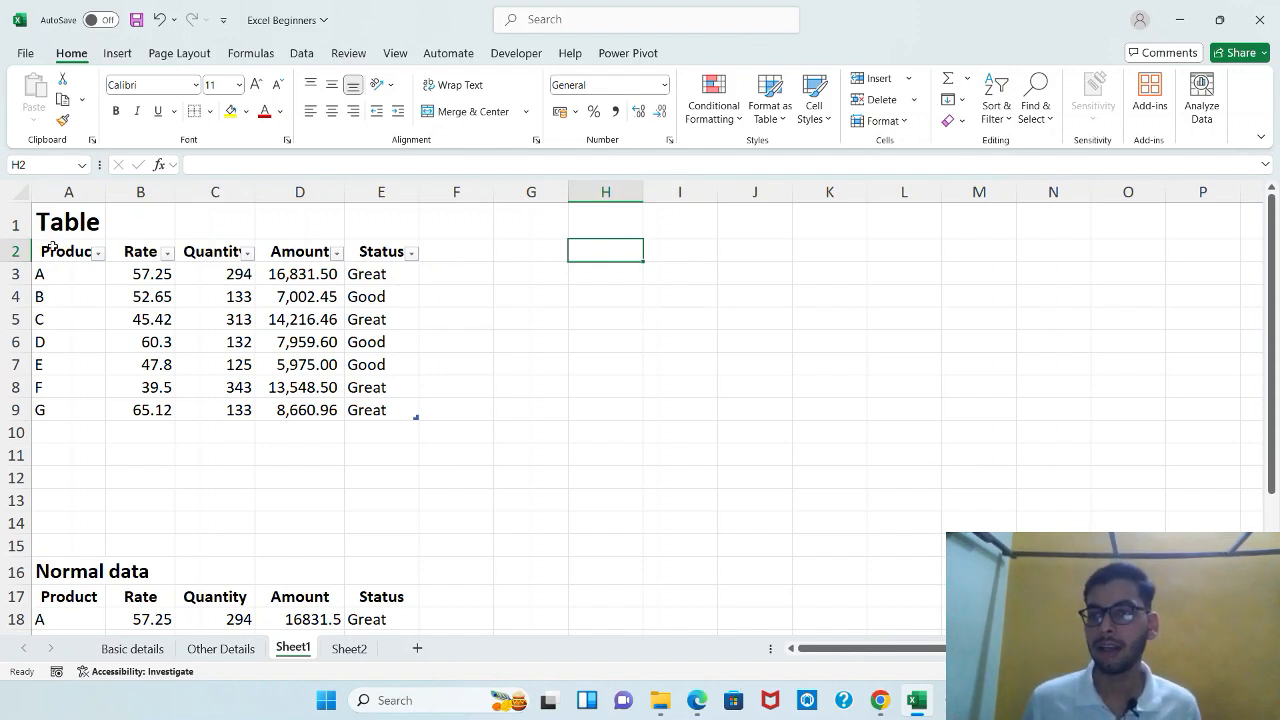
drag(56, 241, 382, 432)
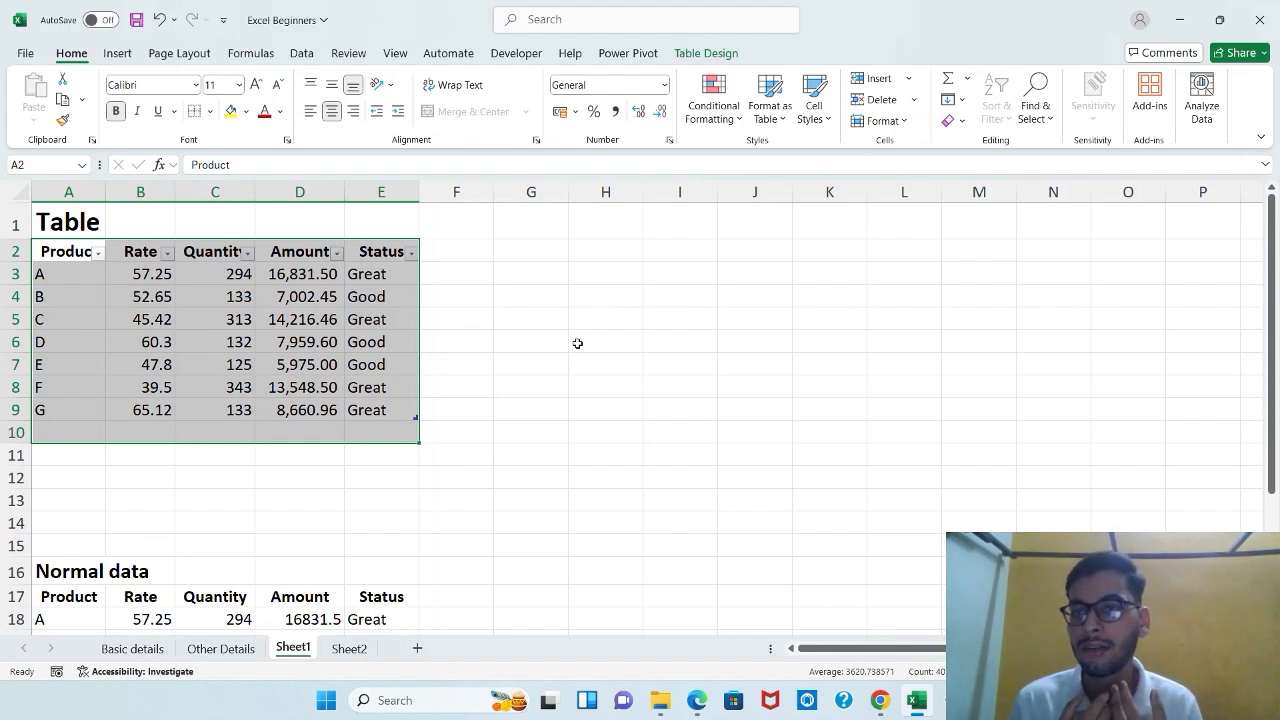
click(515, 345)
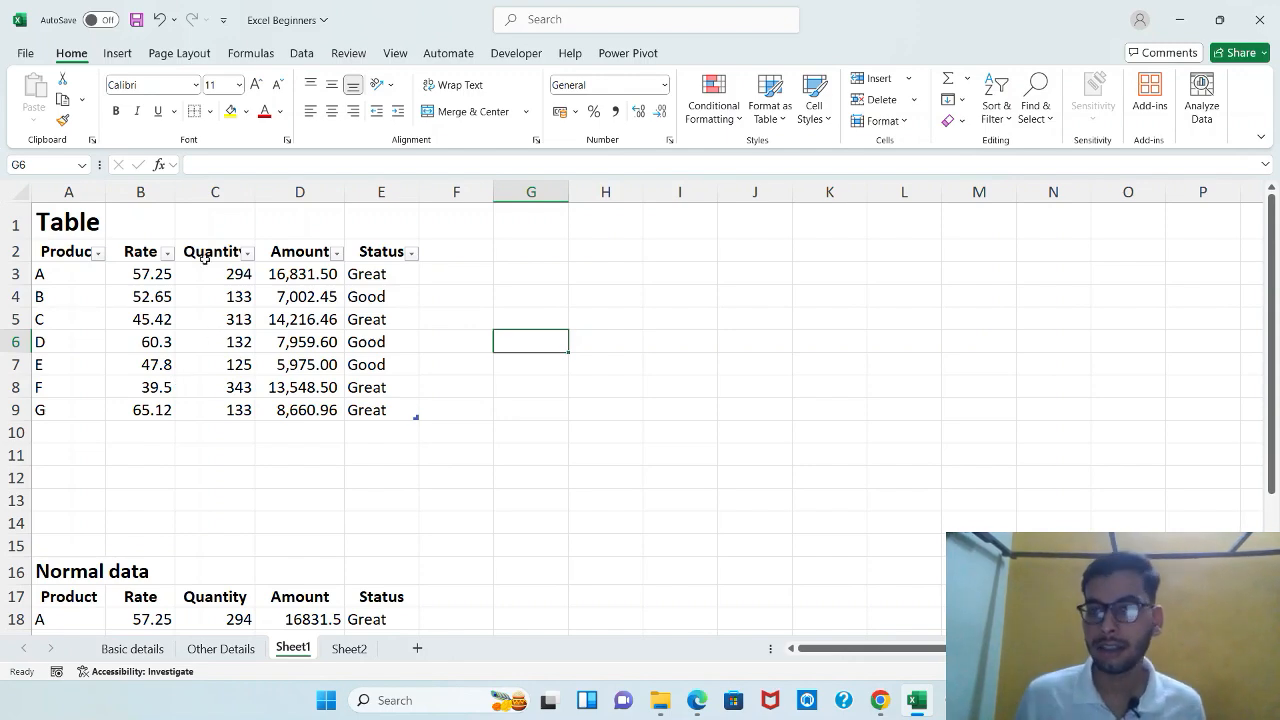
- Copy the Amount formula from product G down into the product H row of the normal data
scroll(325, 343, down, 4)
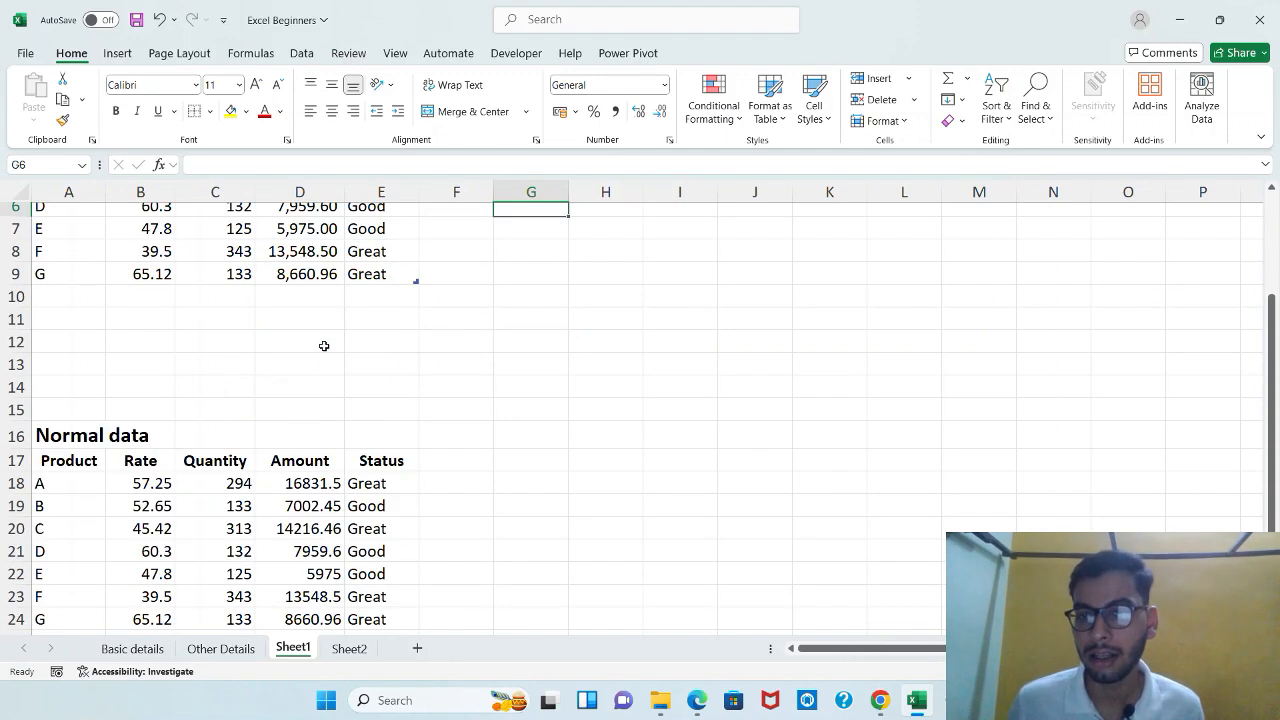
scroll(318, 347, down, 1)
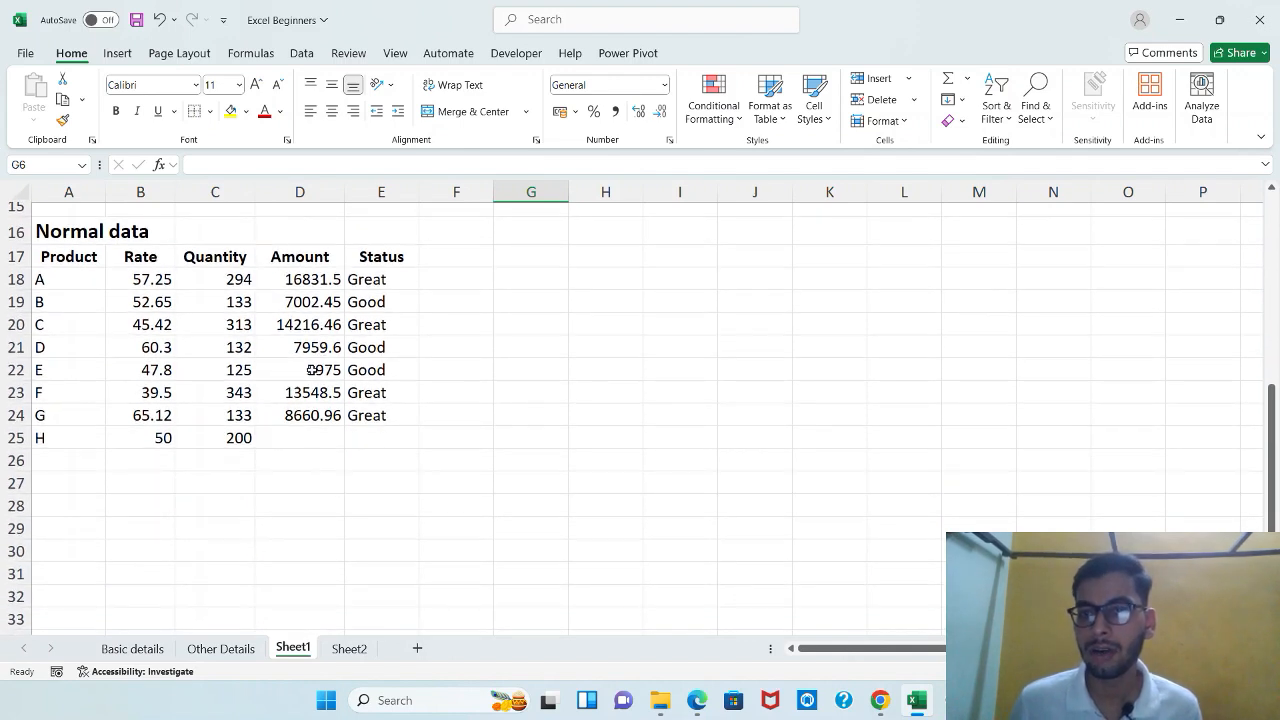
click(297, 437)
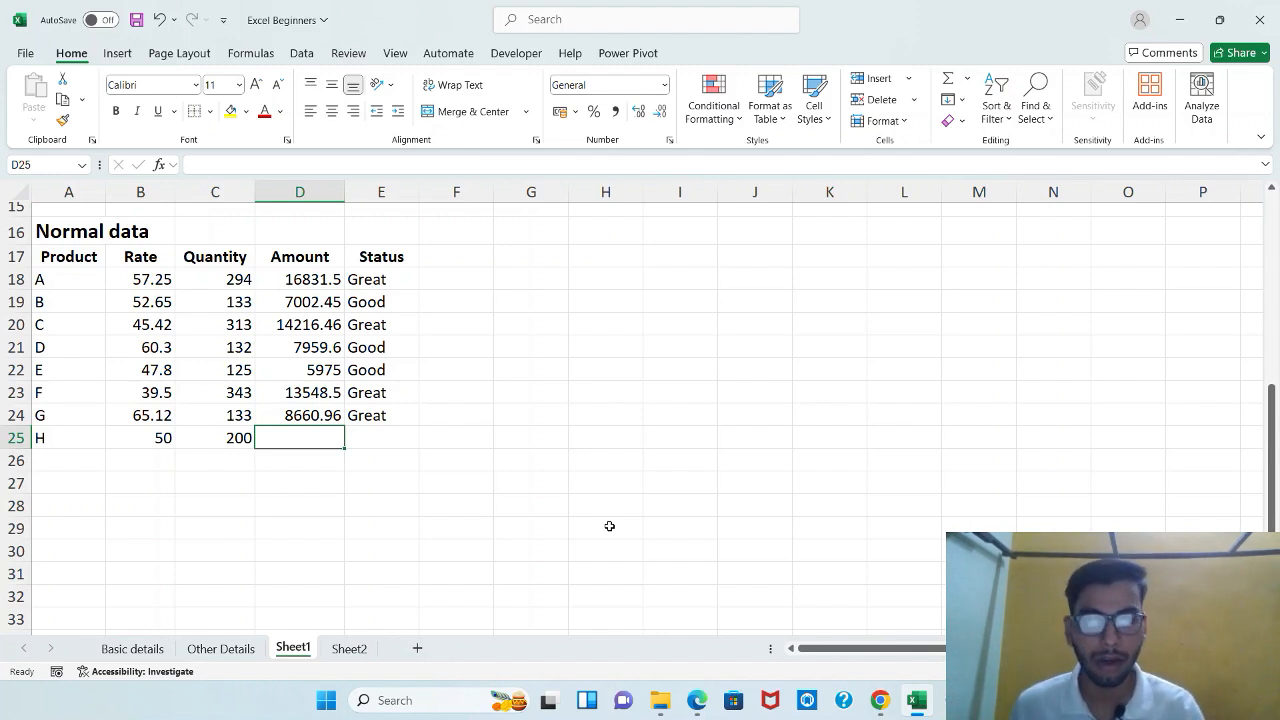
key(Up)
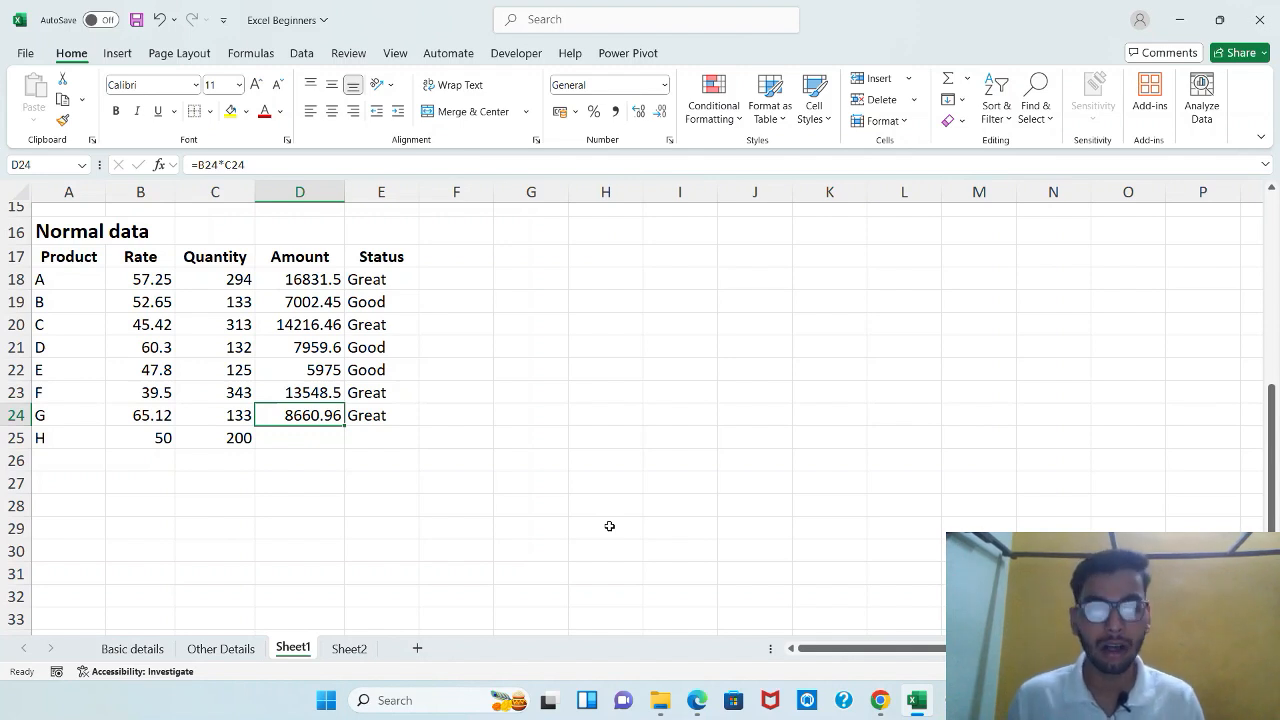
key(Down)
key(ctrl+d)
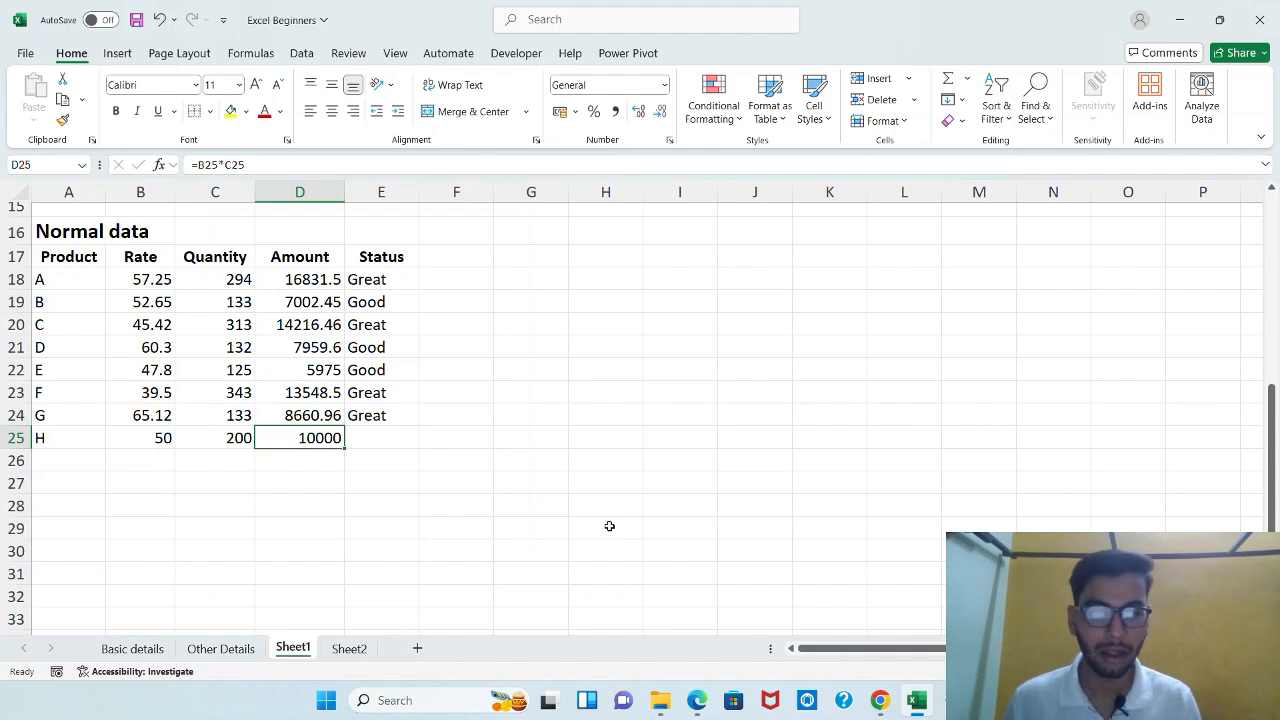
- Fill product A's Status formula in E18 down the normal data through product G in E24
key(Up)
key(Right)
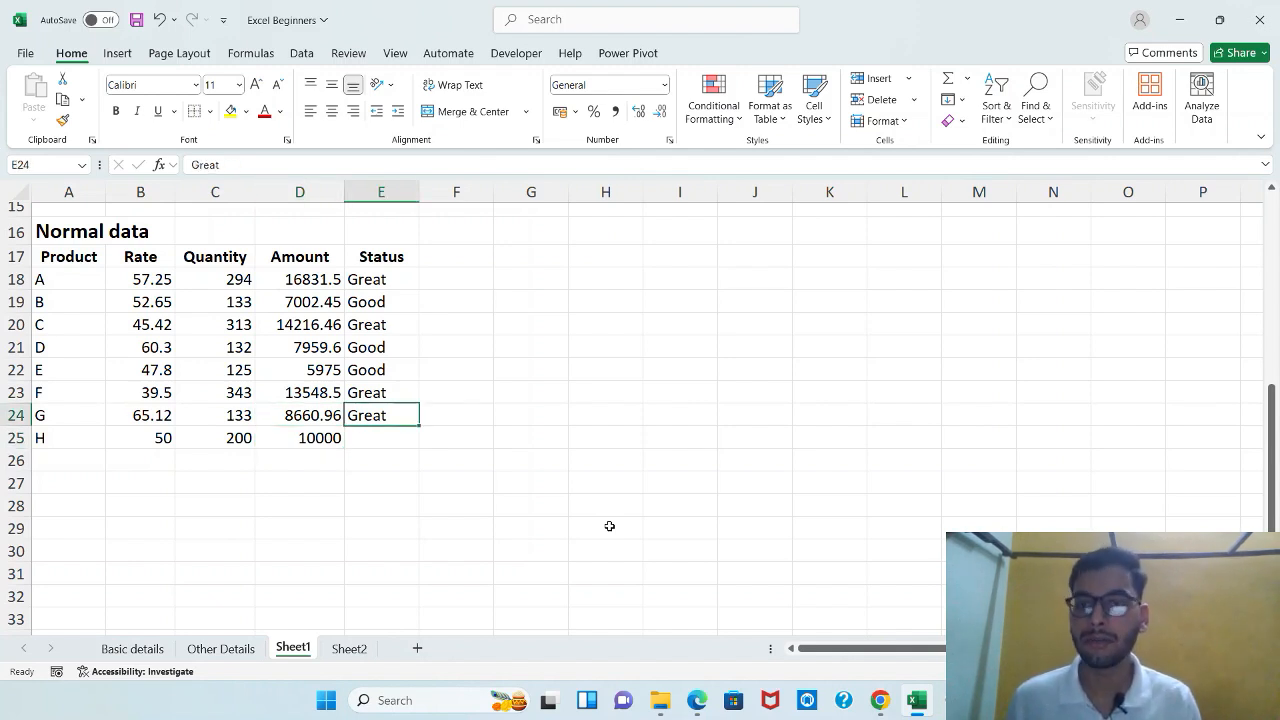
key(Up)
key(Up)
key(Up)
key(Up)
key(Up)
key(Up)
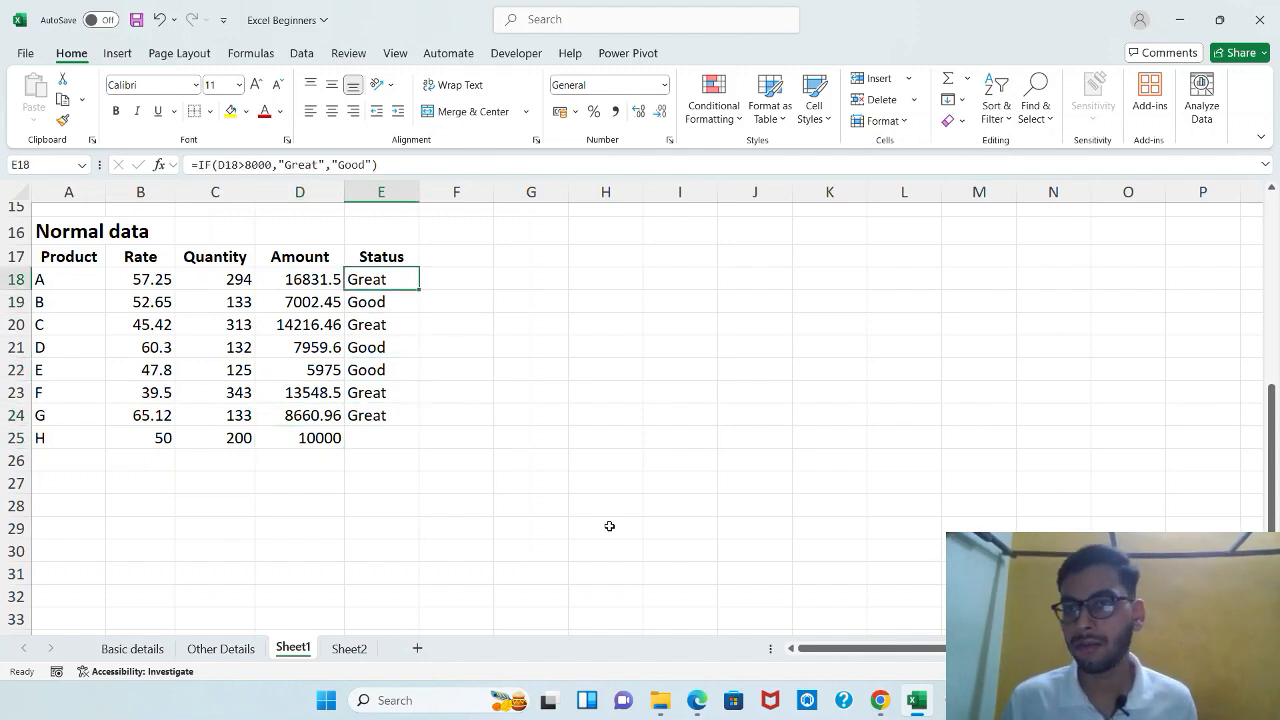
drag(418, 289, 418, 289)
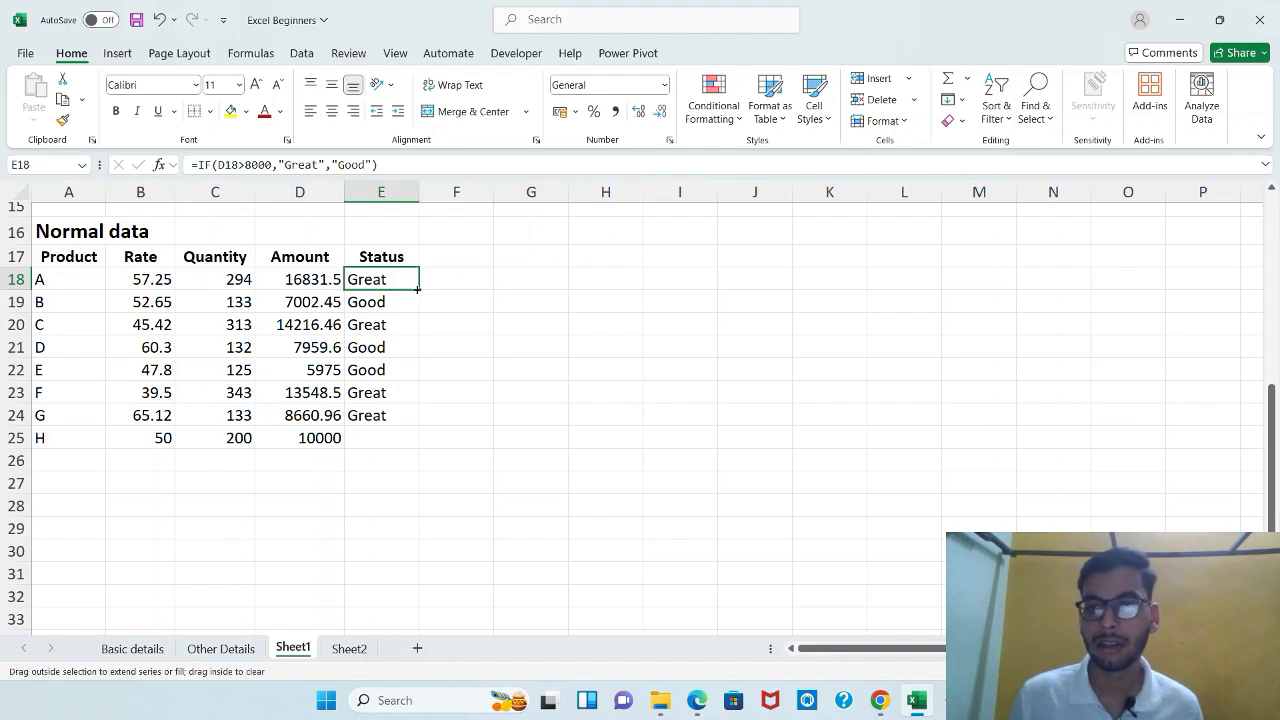
double_click(418, 289)
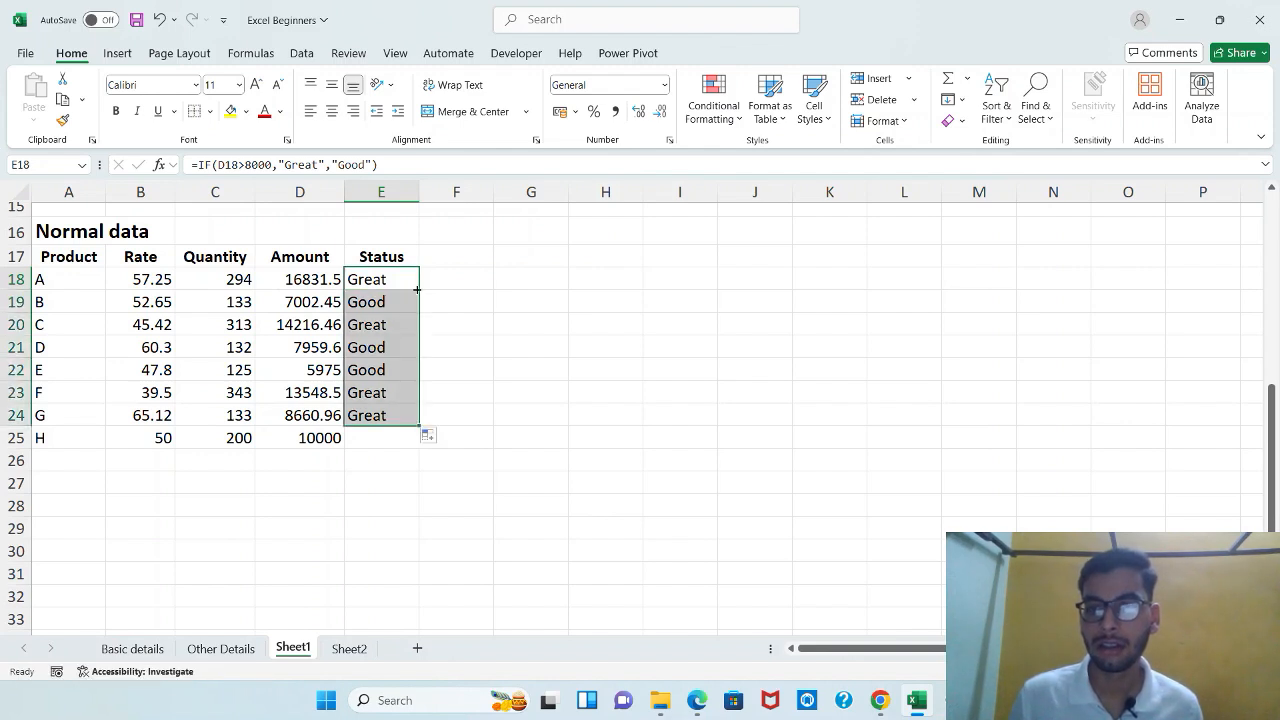
- Copy the Status formula from product G down into product H's Status cell, E25
click(386, 420)
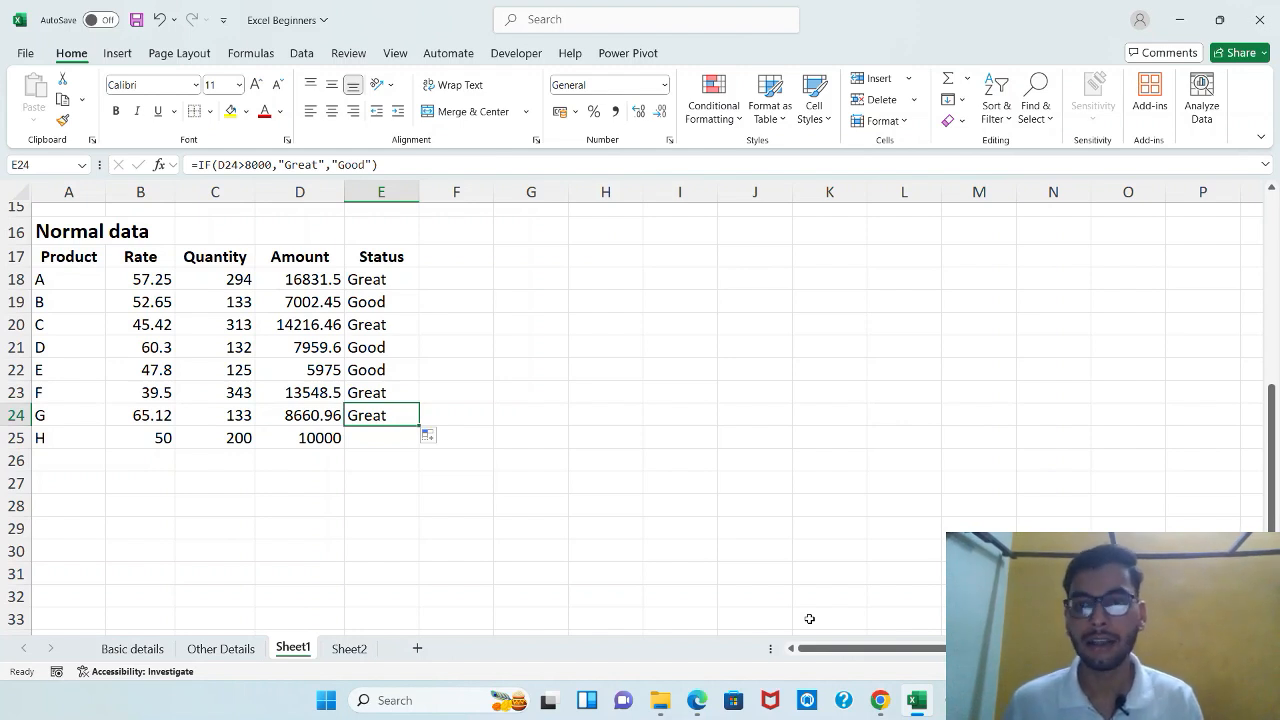
key(Down)
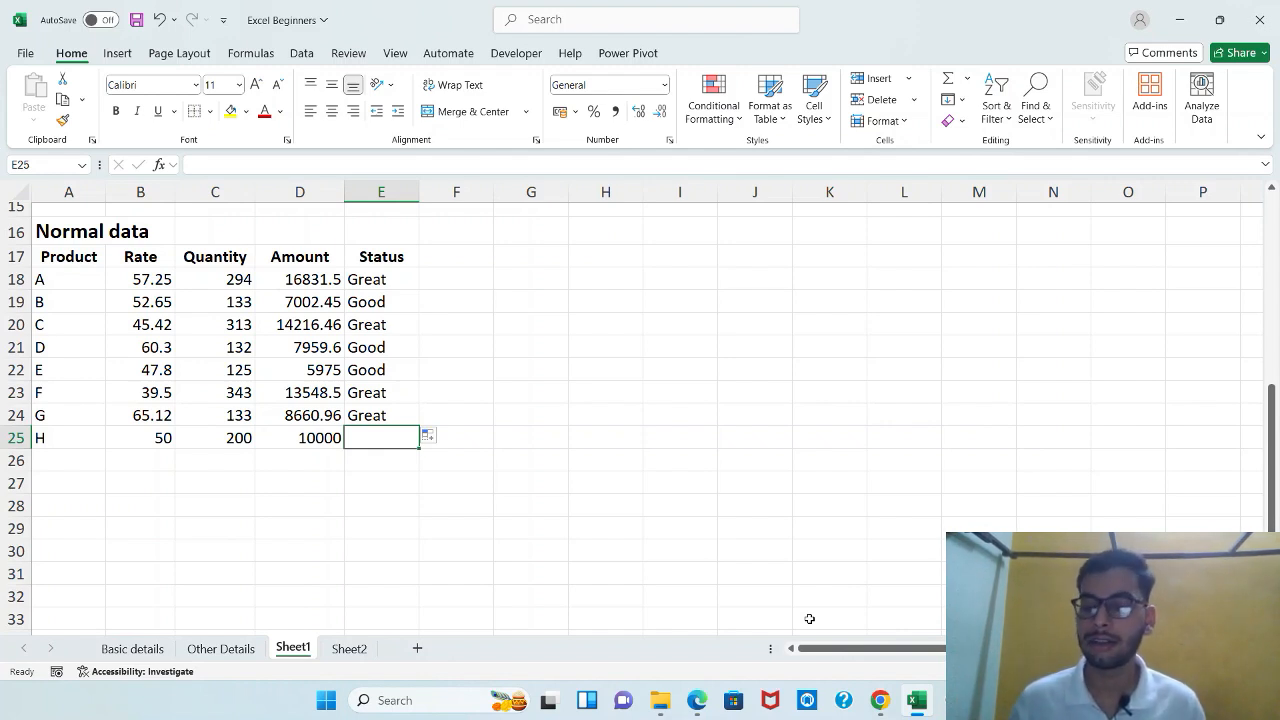
key(ctrl+d)
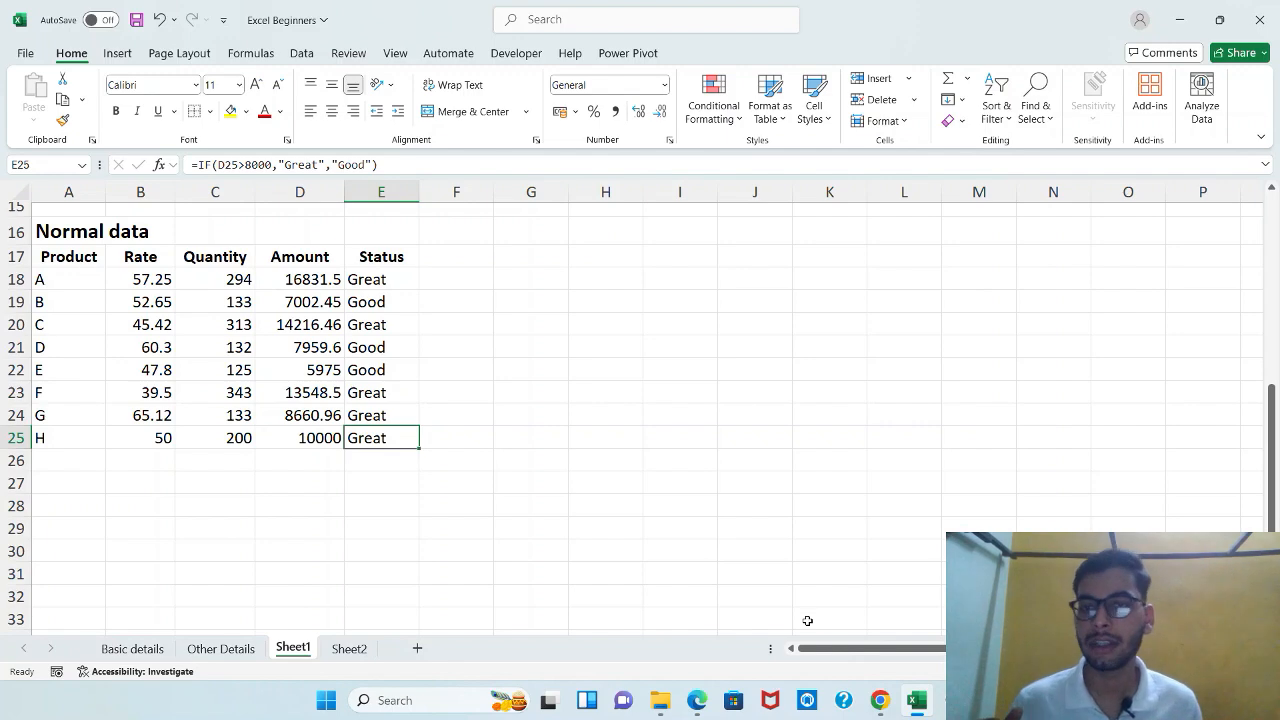
- Add product H with rate 50 and quantity 200 in row 10, directly below the Table's last row
scroll(809, 620, up, 1)
scroll(808, 622, down, 1)
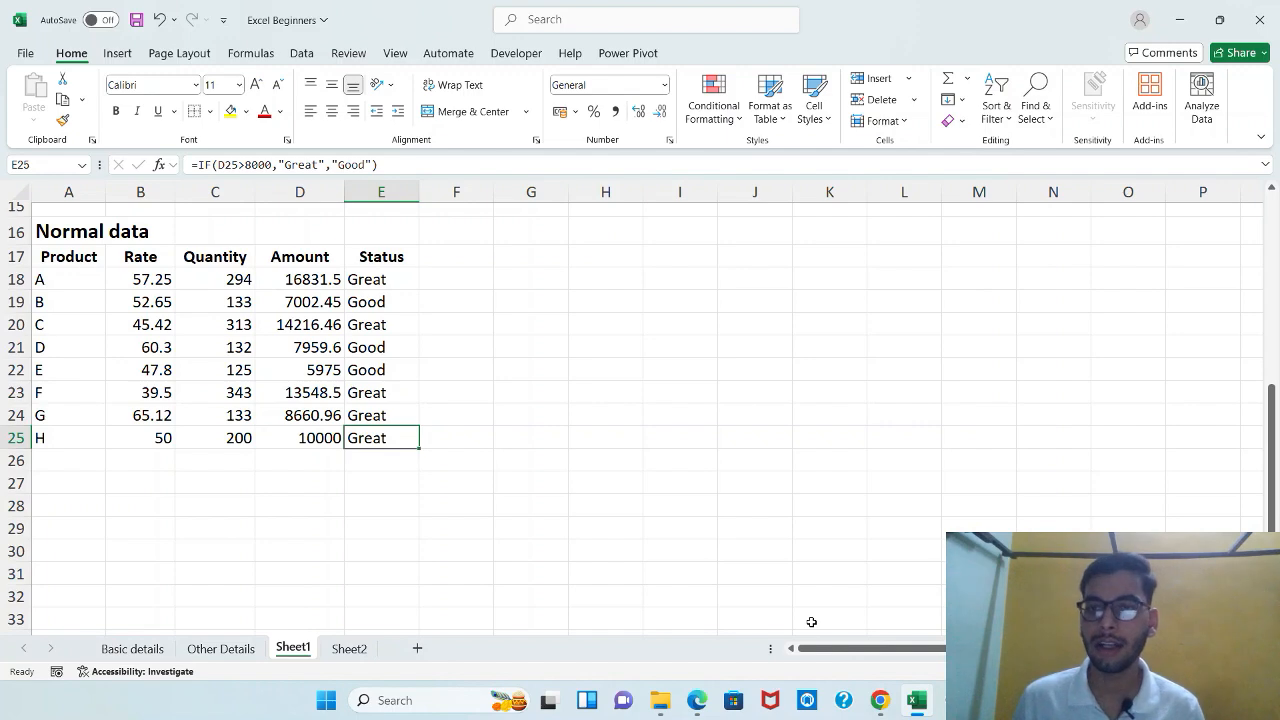
scroll(565, 492, up, 5)
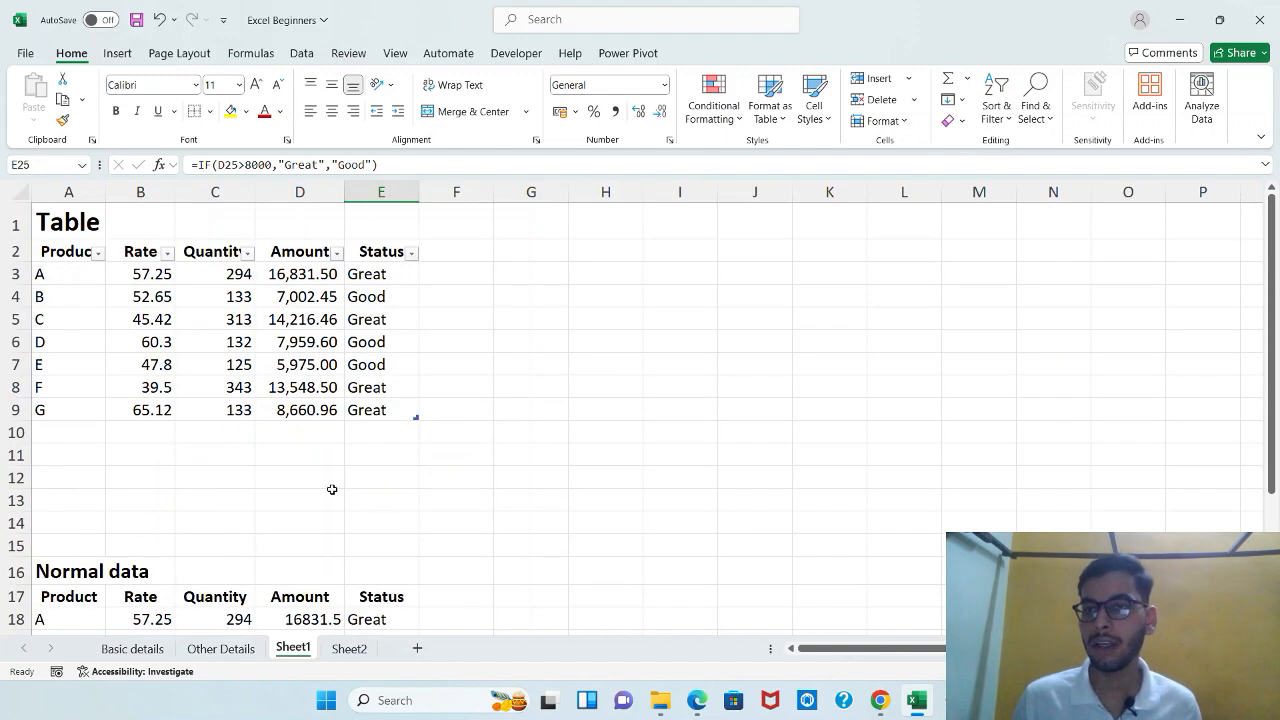
click(87, 432)
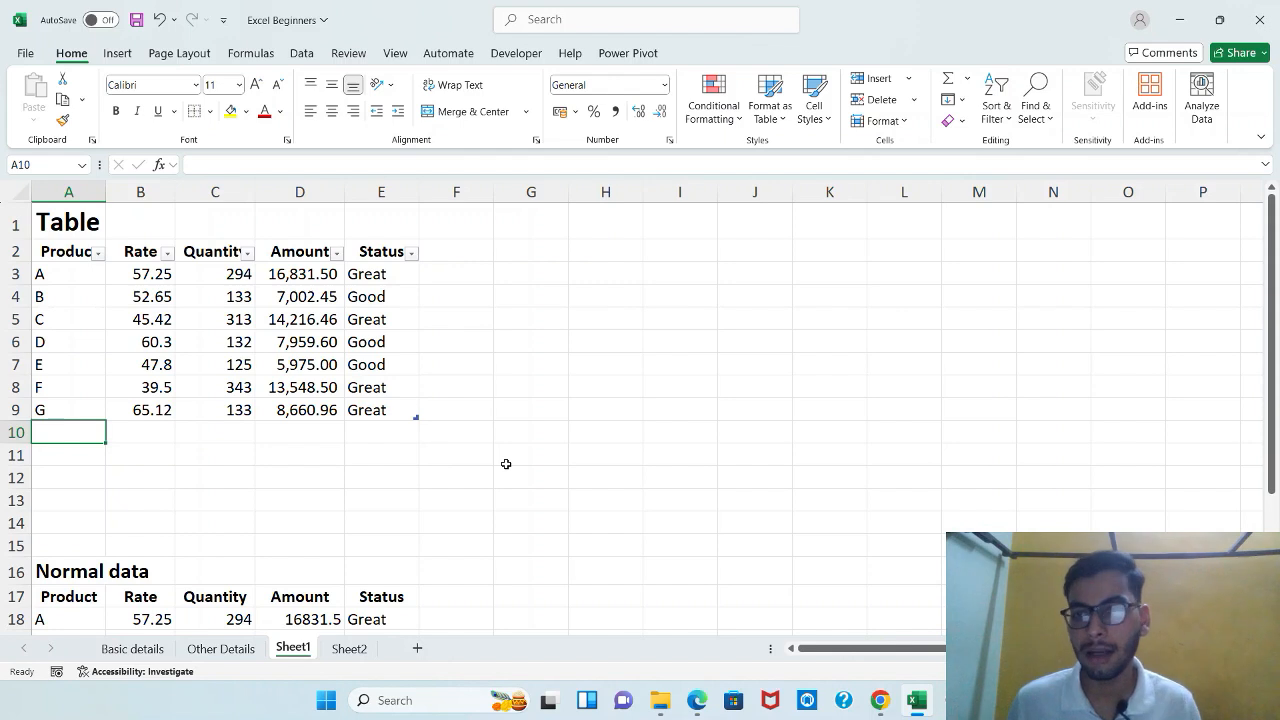
text(H)
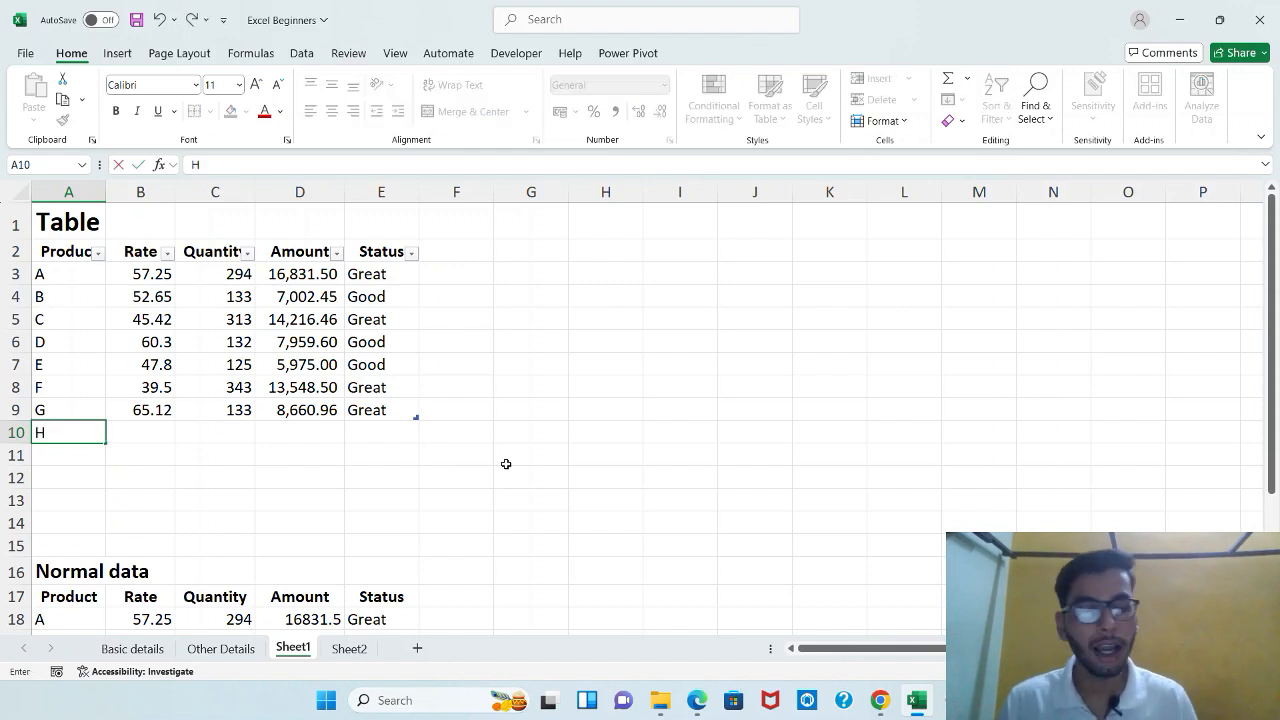
key(Tab)
text(50)
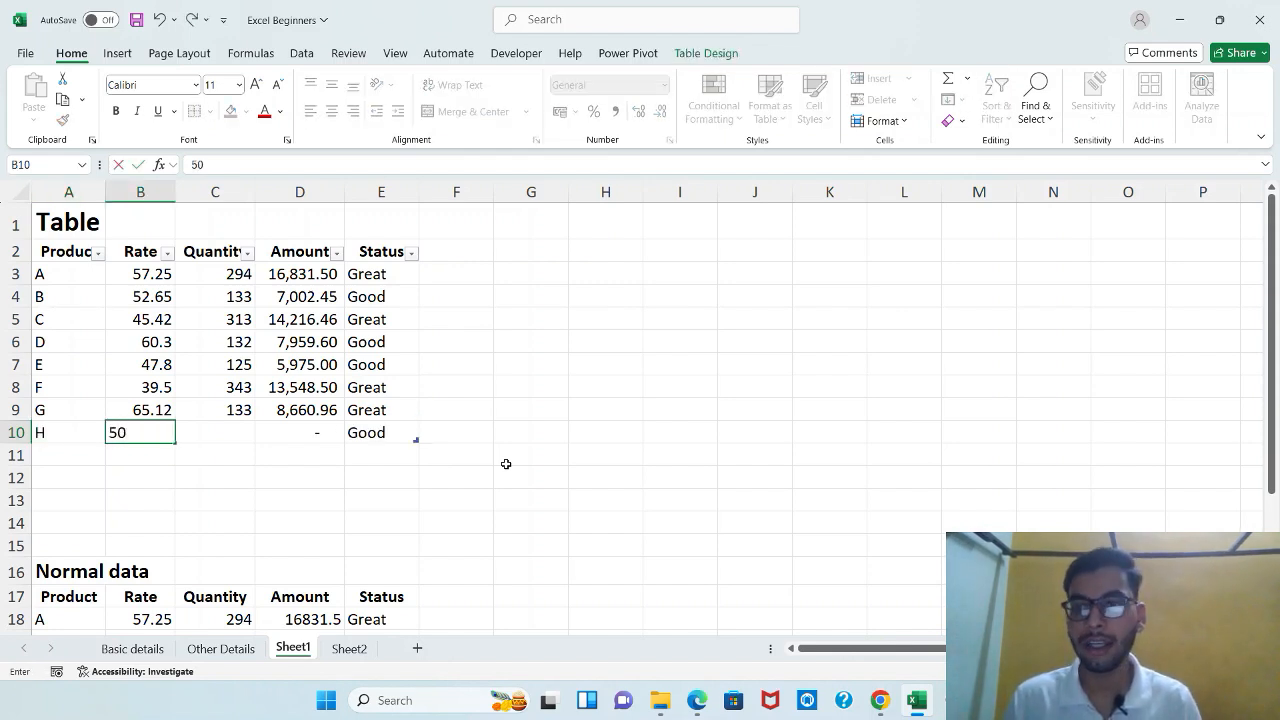
key(Tab)
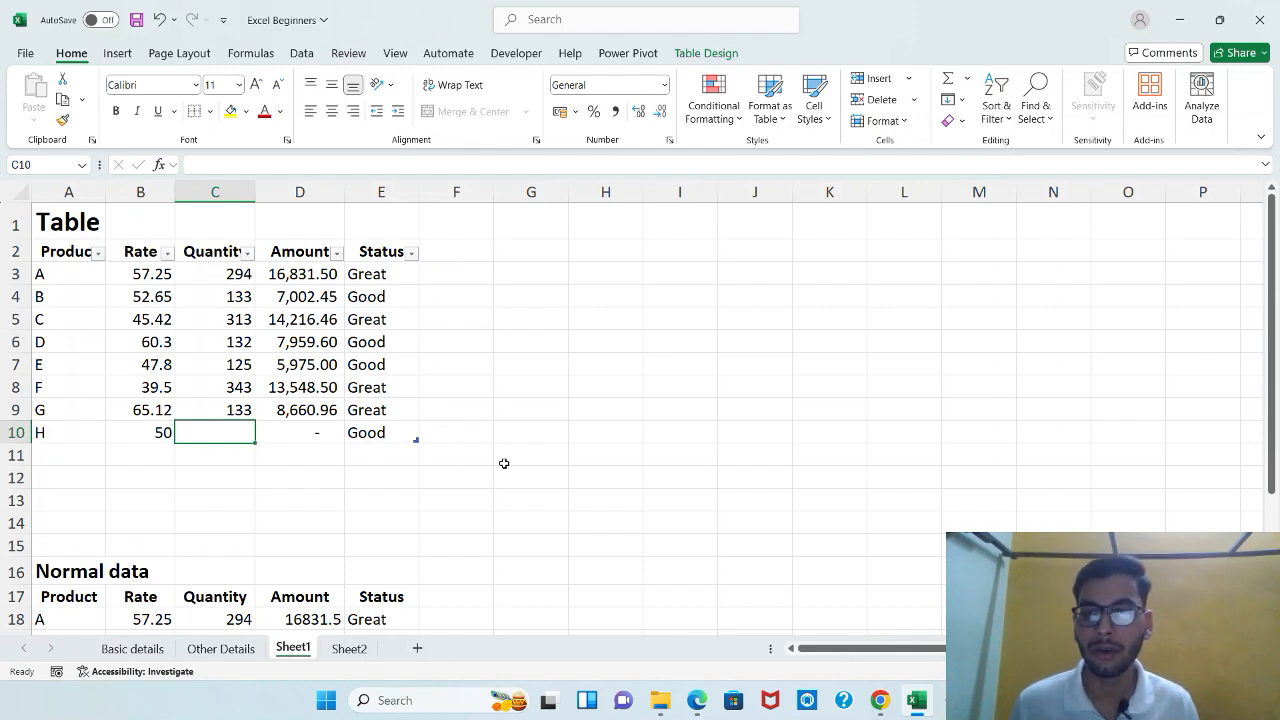
text(200)
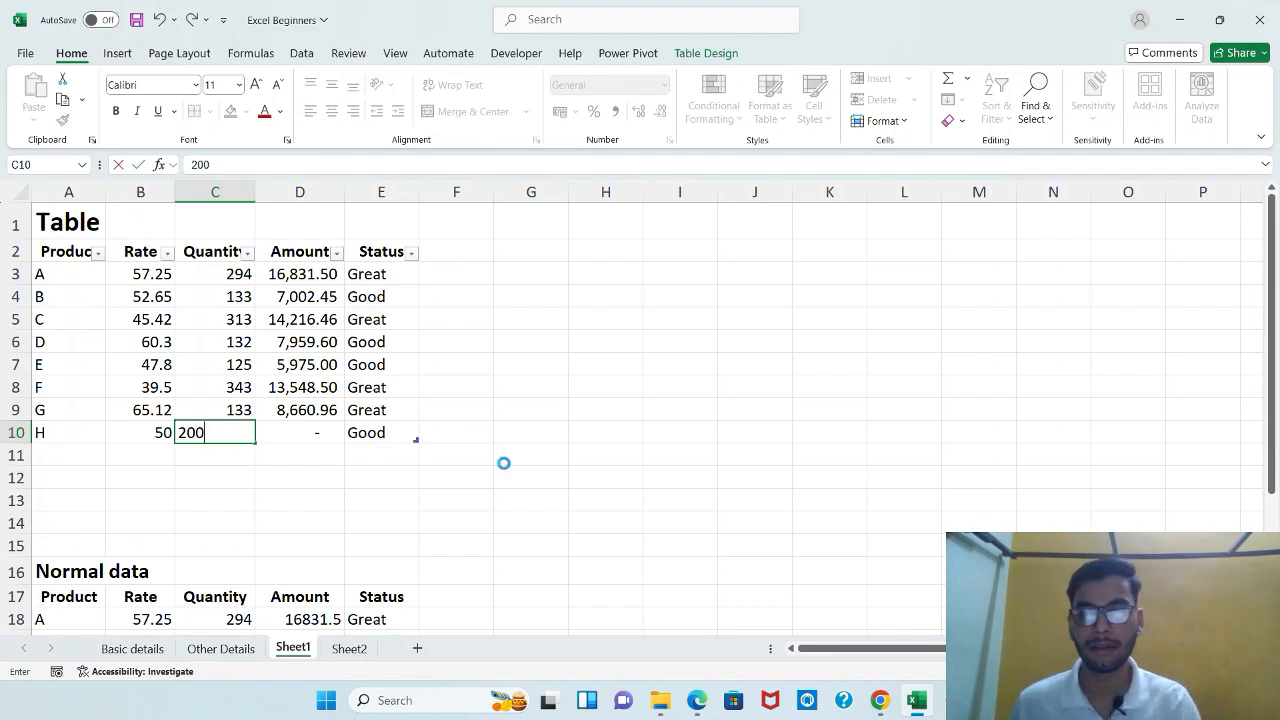
key(Return)
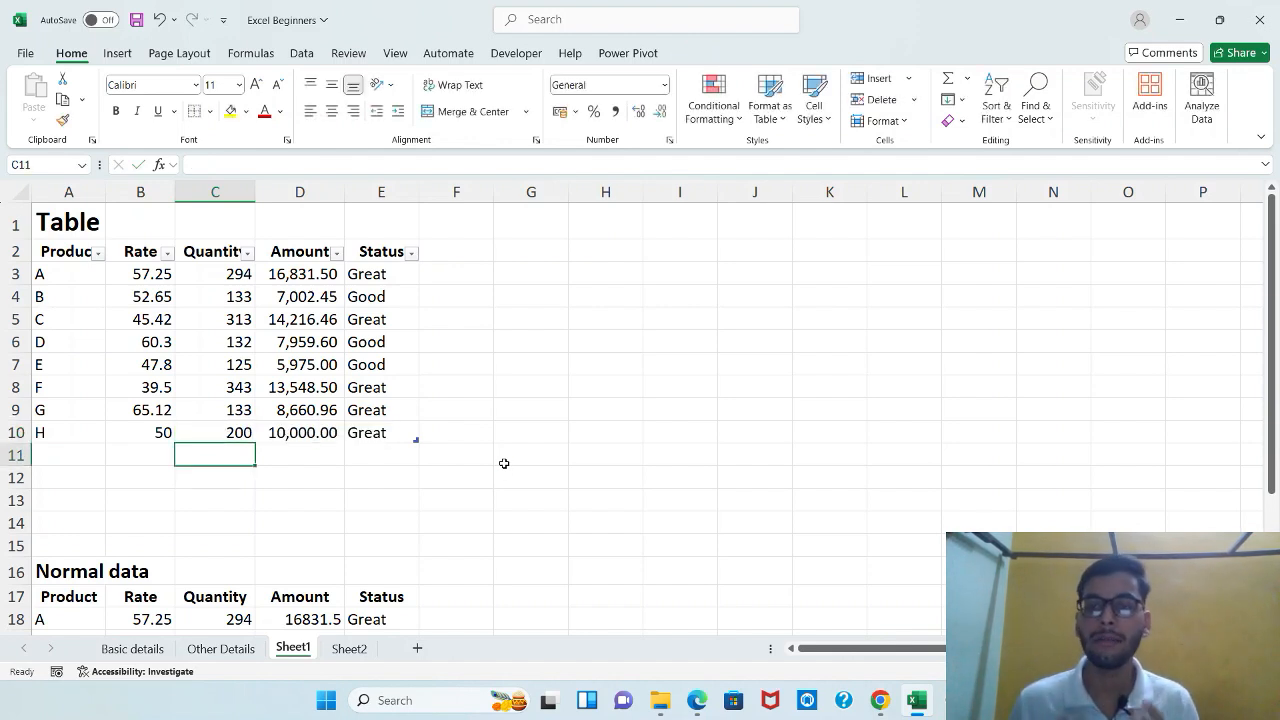